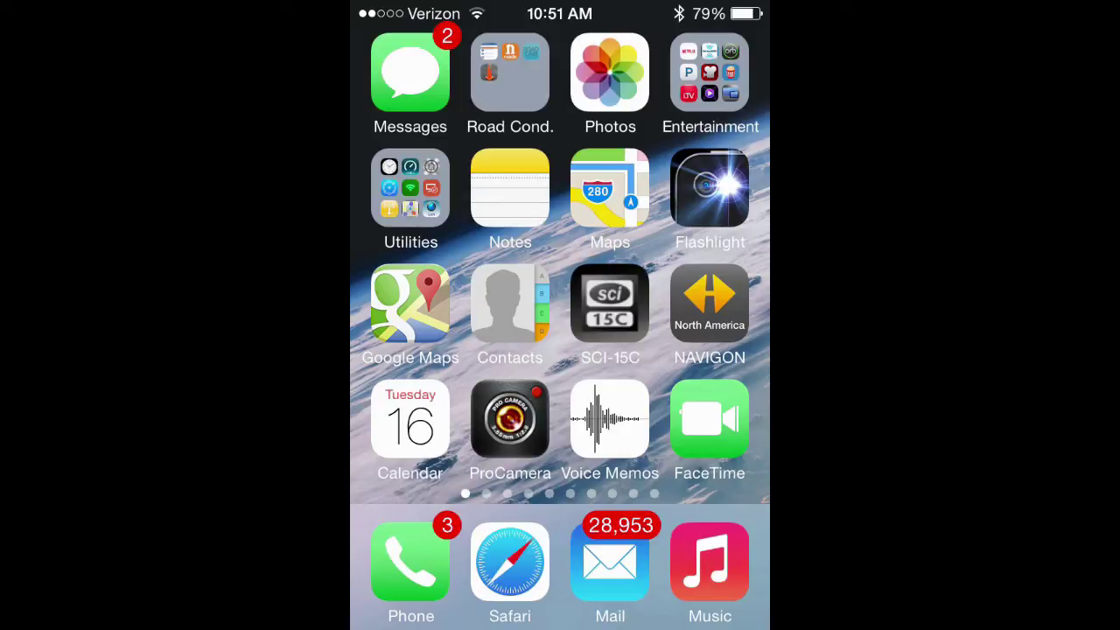
# Open the iPhone Music app's More list of Albums, Genres, Compilations and Composers.
pyautogui.click(710, 561)
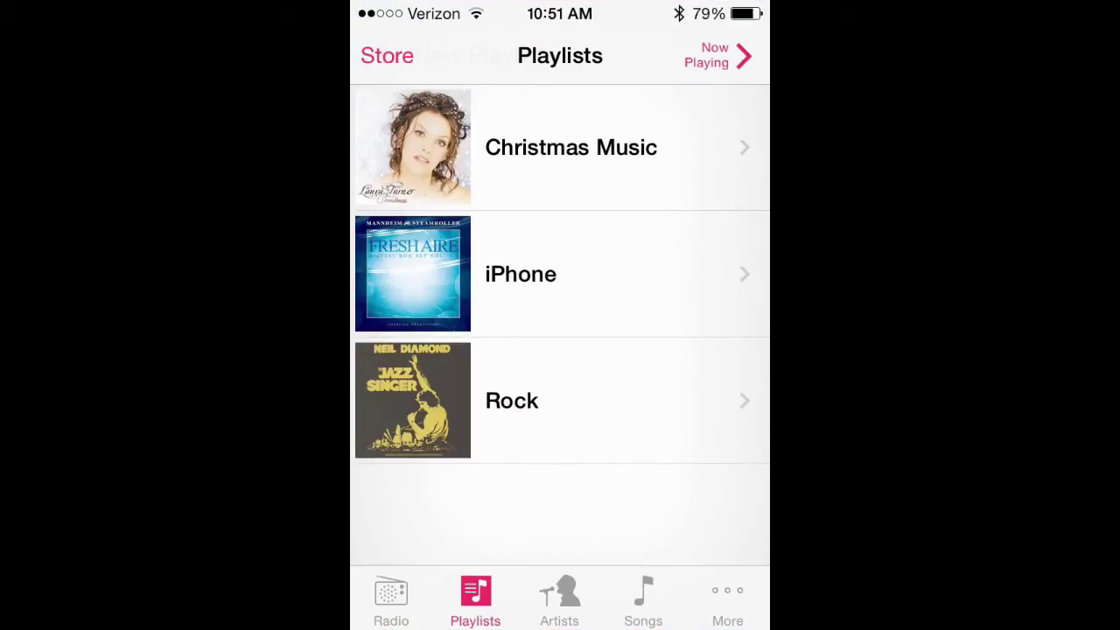
pyautogui.click(731, 600)
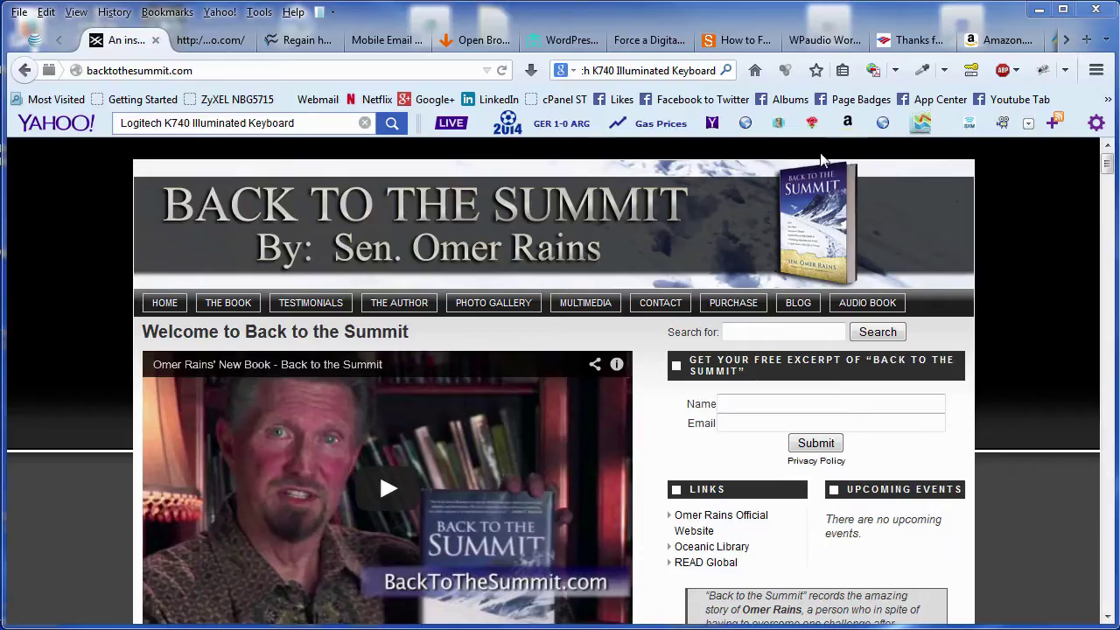
# Go to the AUDIO BOOK page of backtothesummit.com.
pyautogui.click(872, 310)
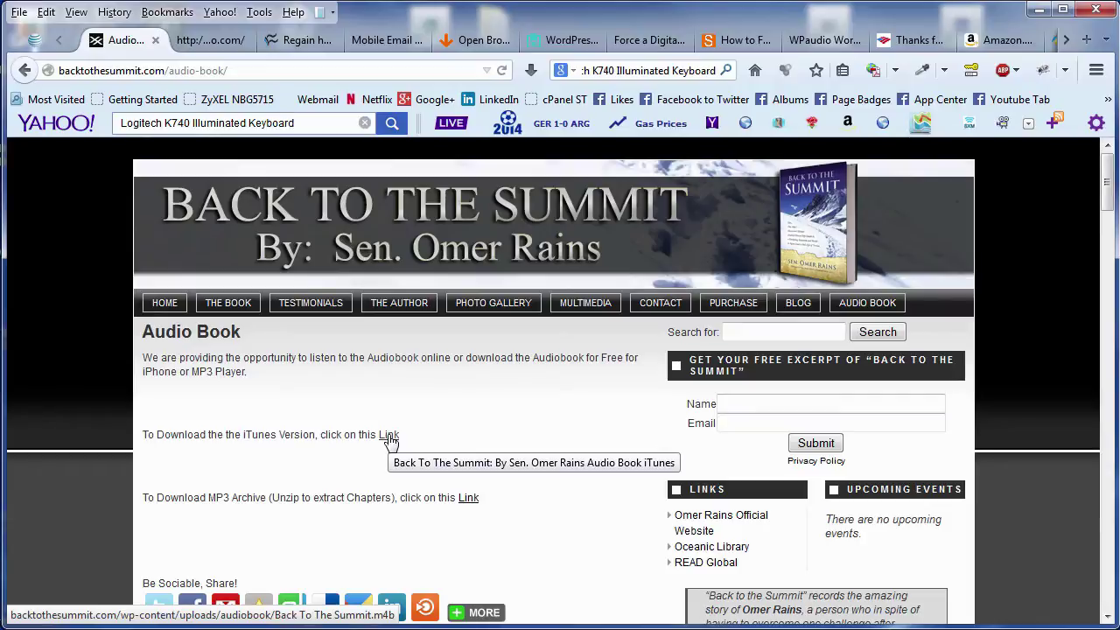
# Choose Save File for the iTunes version link, Back To The Summit.m4b.
pyautogui.click(388, 437)
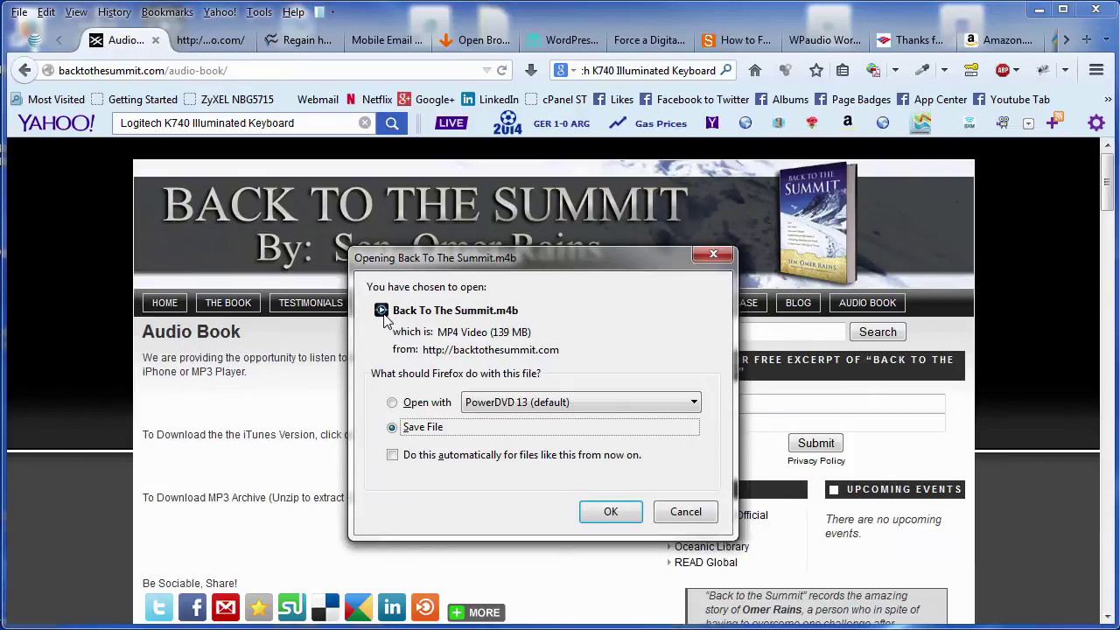
pyautogui.click(611, 513)
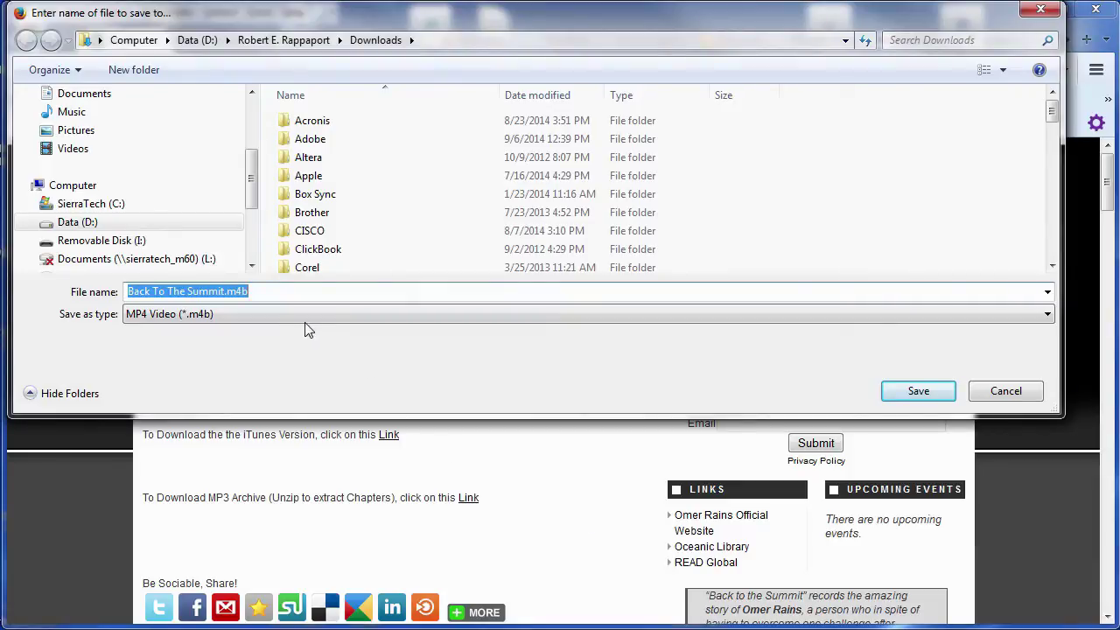
# Browse the Save dialog to Music > iTunes > iTunes Music.
pyautogui.click(74, 114)
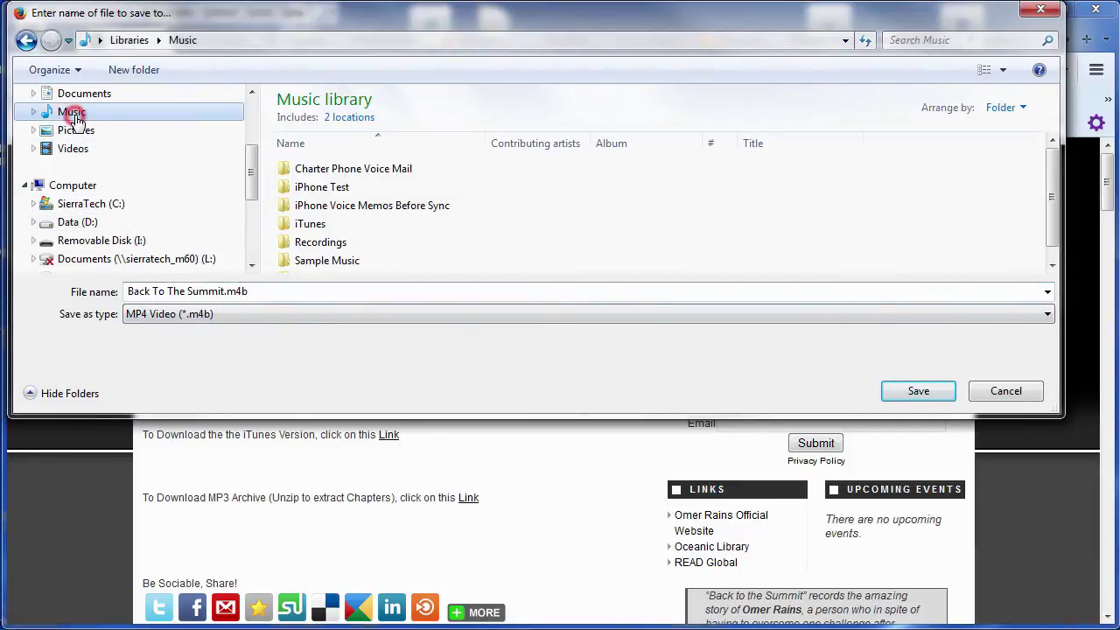
pyautogui.click(320, 229)
pyautogui.doubleClick(325, 231)
pyautogui.click(322, 229)
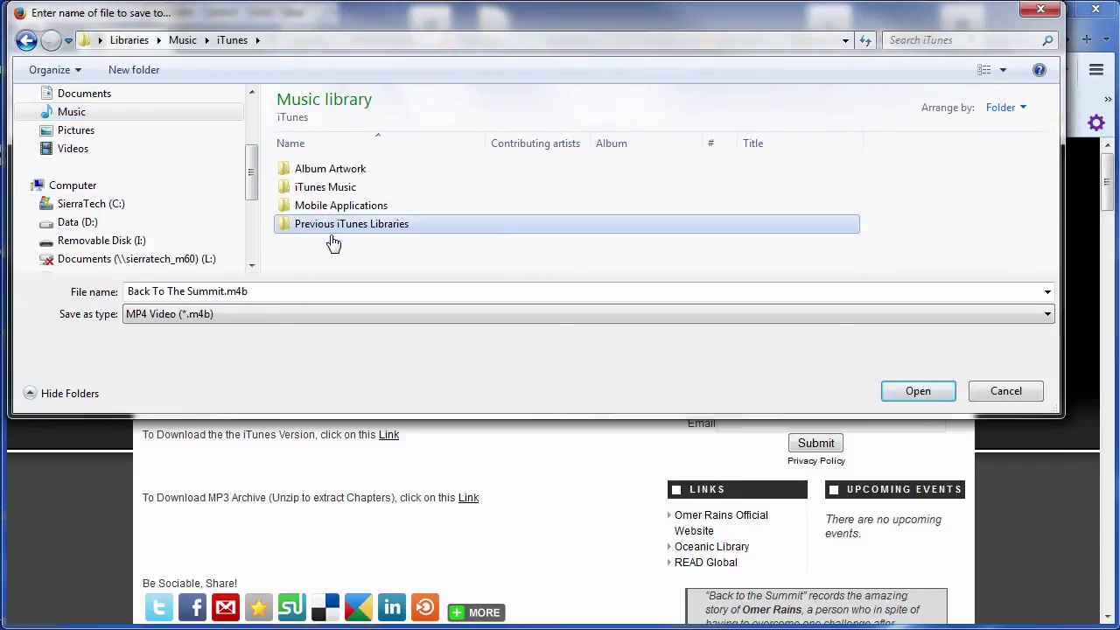
pyautogui.click(356, 187)
pyautogui.doubleClick(354, 187)
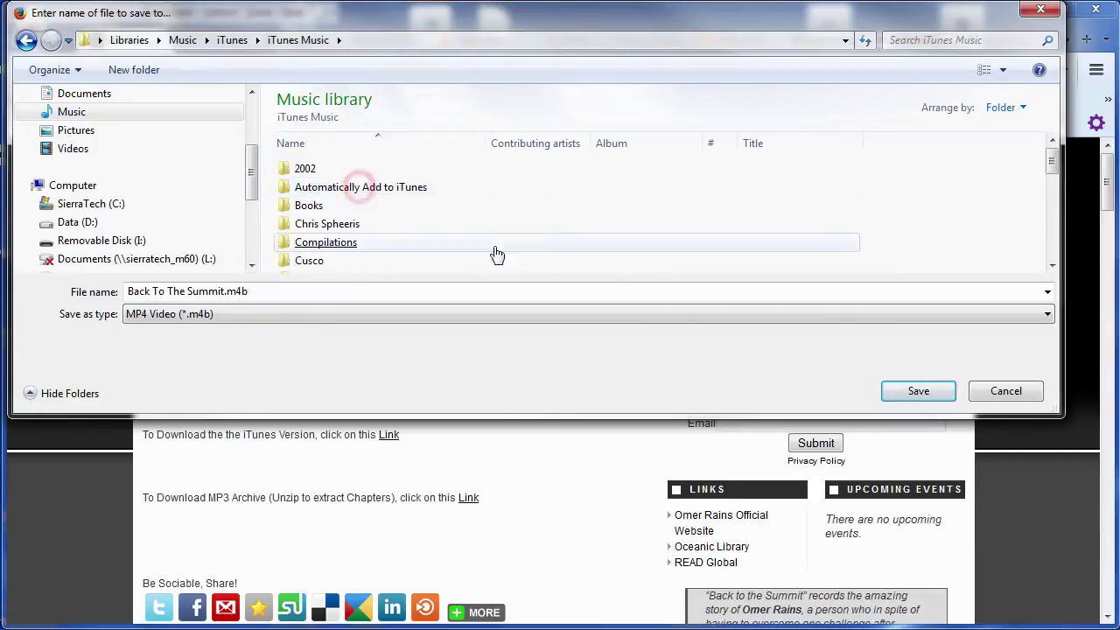
# Create a 'Back to The Summit' folder there and save the audiobook into it.
pyautogui.click(144, 73)
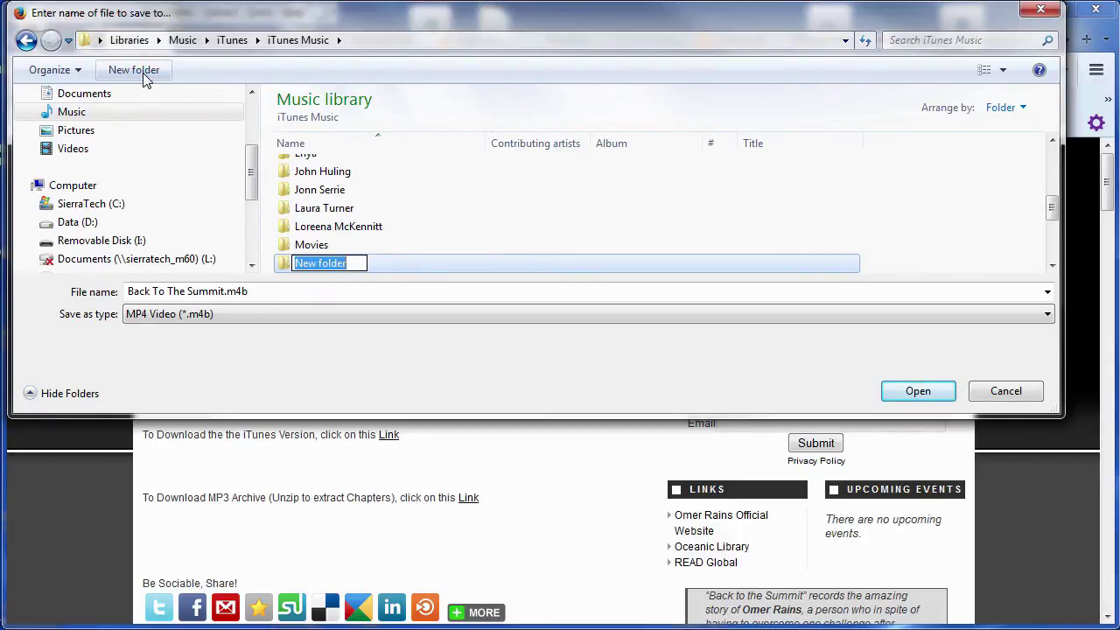
pyautogui.write('Back')
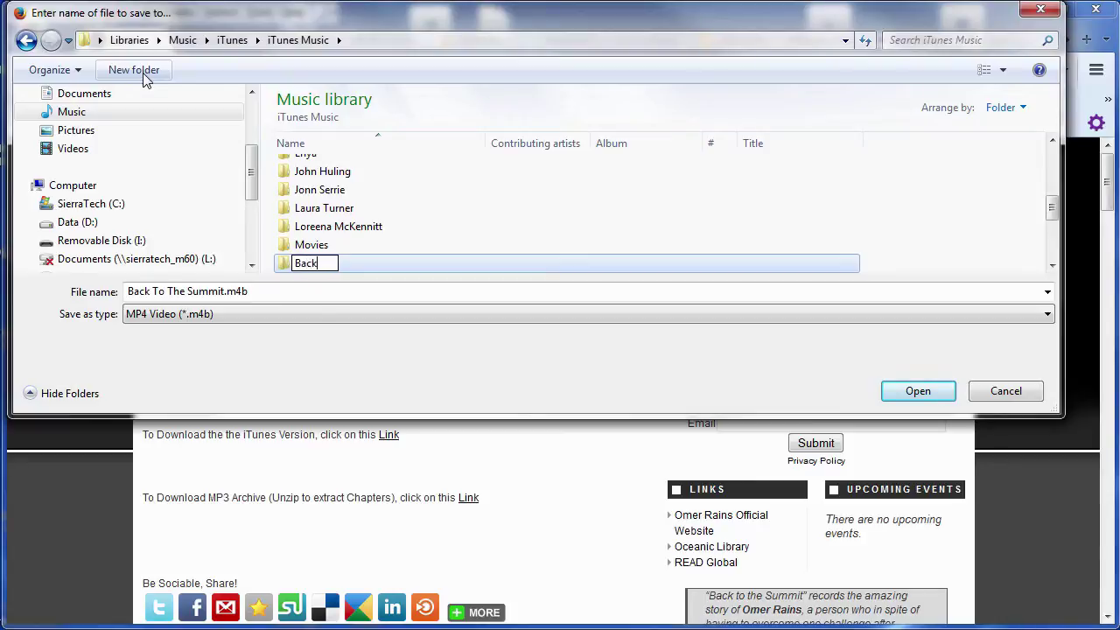
pyautogui.write(' to The Su')
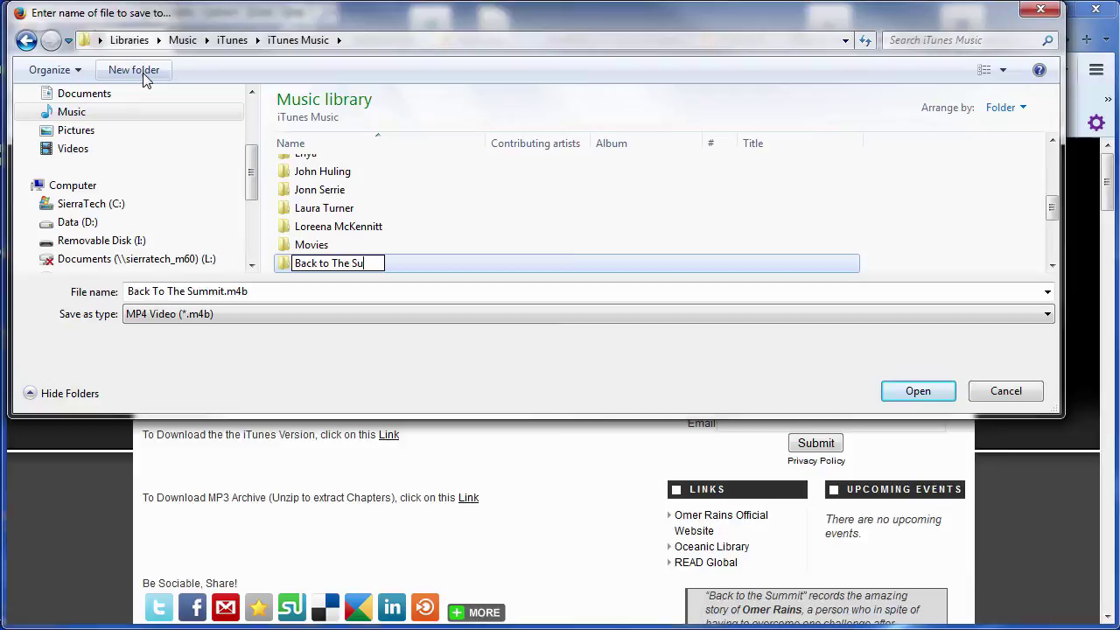
pyautogui.write('mmit')
pyautogui.press('Return')
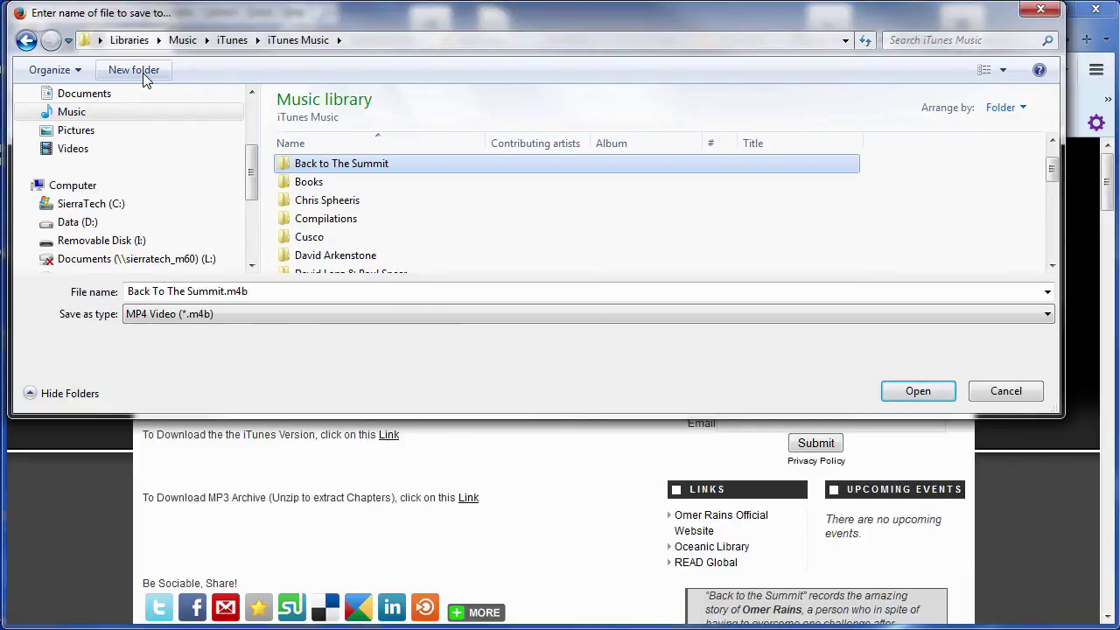
pyautogui.doubleClick(308, 163)
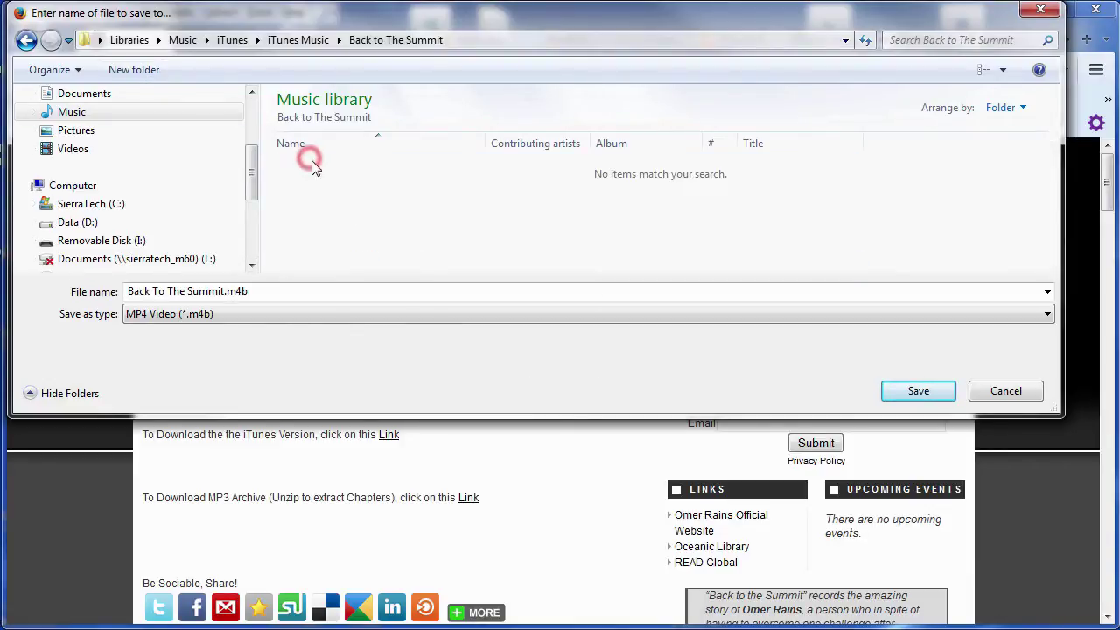
pyautogui.click(917, 391)
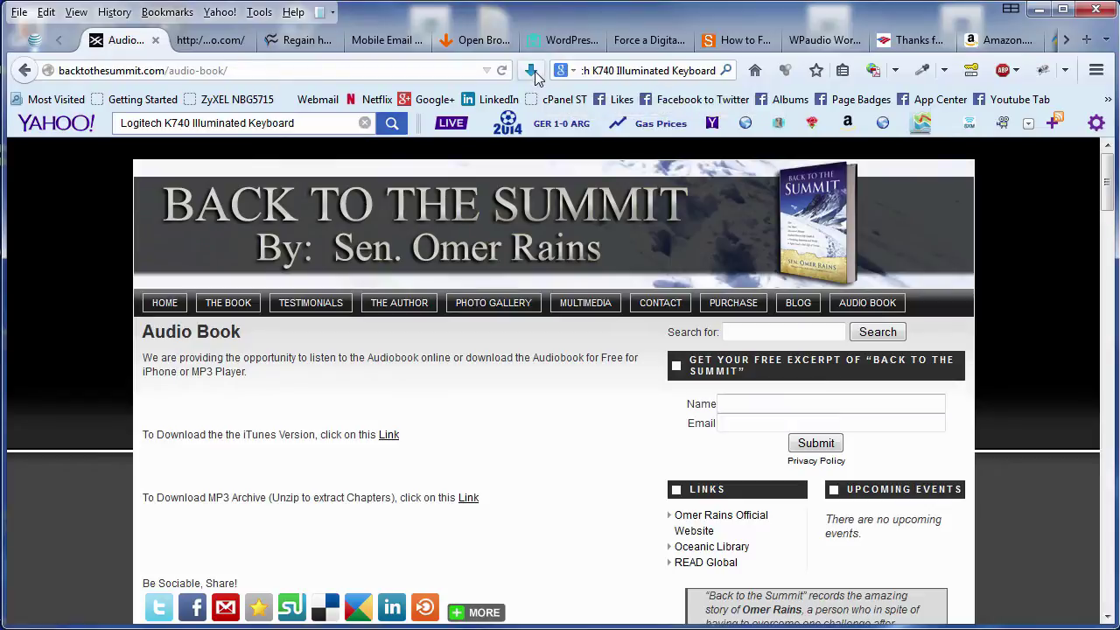
# Show the downloaded Back To The Summit.m4b in a maximized Explorer window, then switch to iTunes.
pyautogui.click(532, 71)
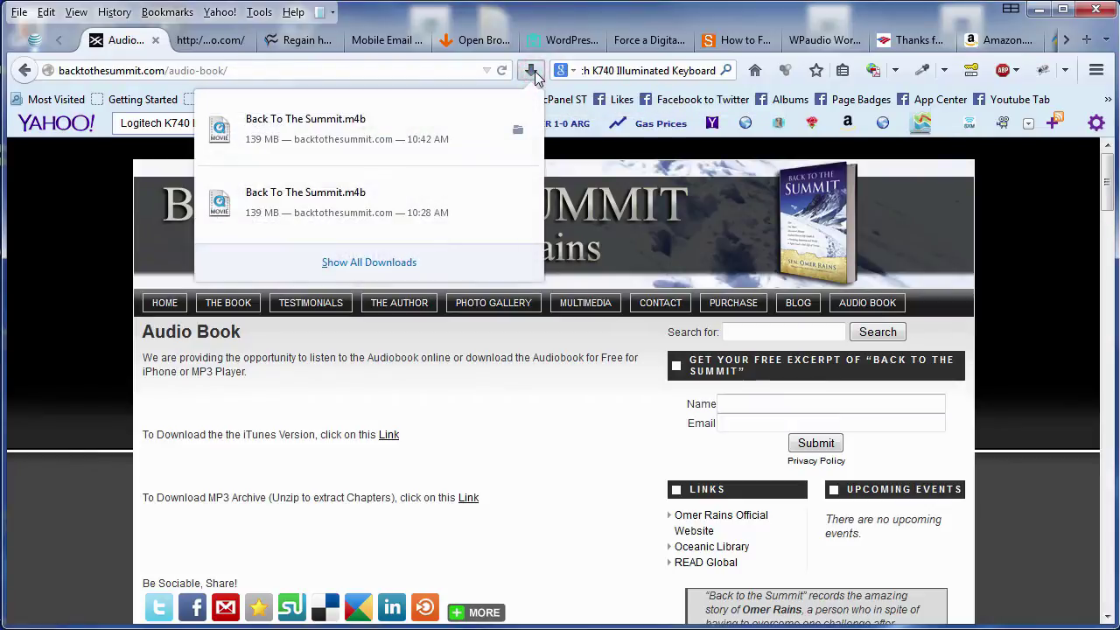
pyautogui.click(519, 132)
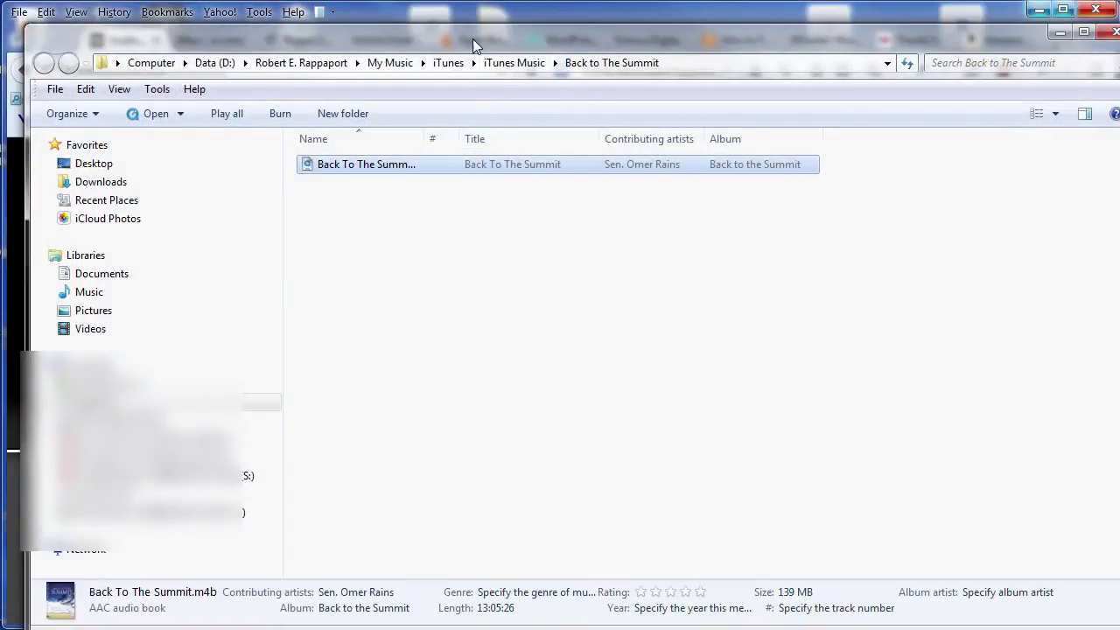
pyautogui.doubleClick(459, 32)
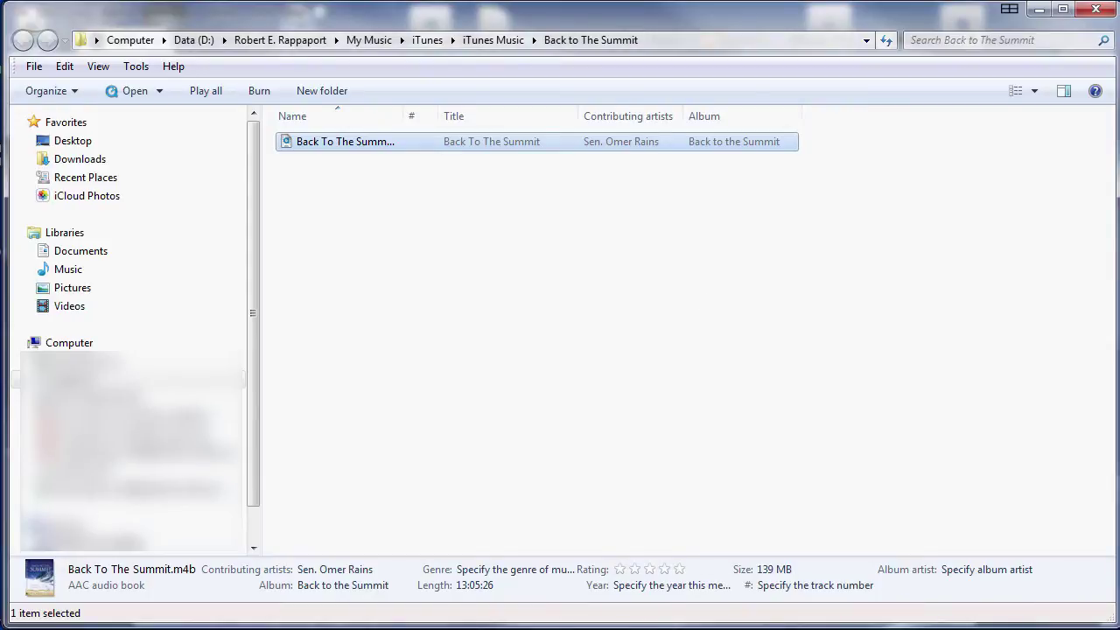
pyautogui.hotkey('alt', 'Tab')
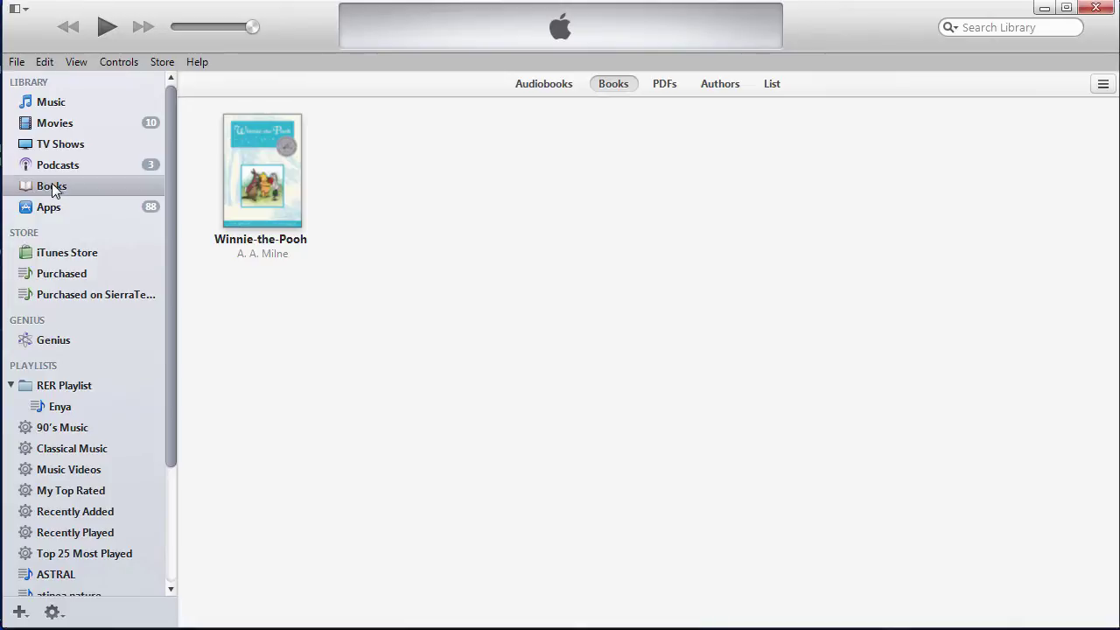
# Show the library's Books filtered to Audiobooks, which is currently empty.
pyautogui.click(45, 104)
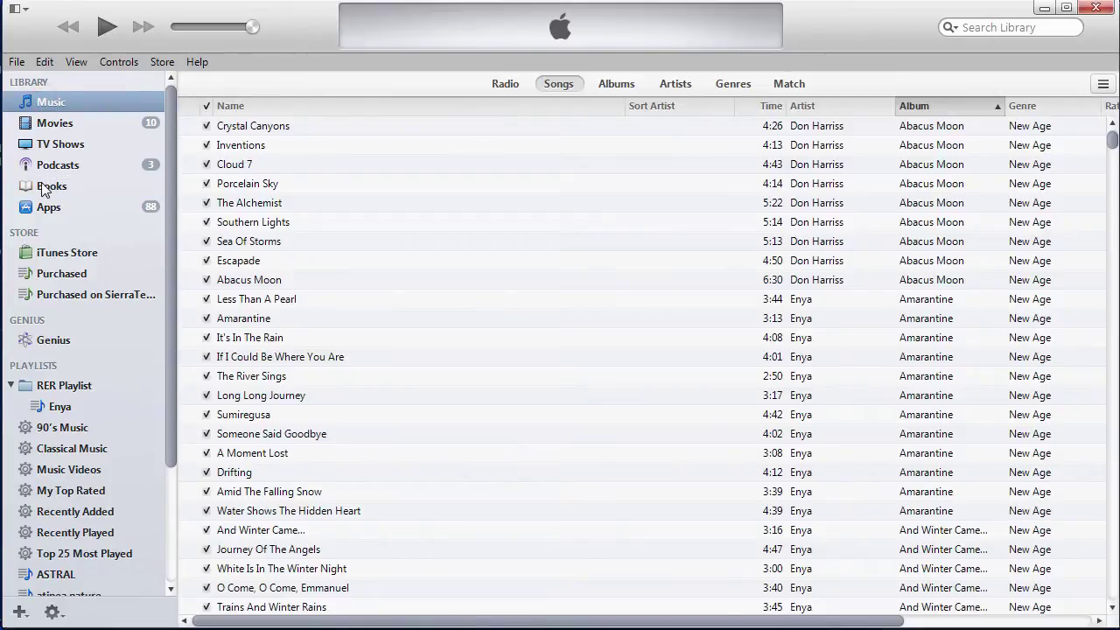
pyautogui.click(43, 187)
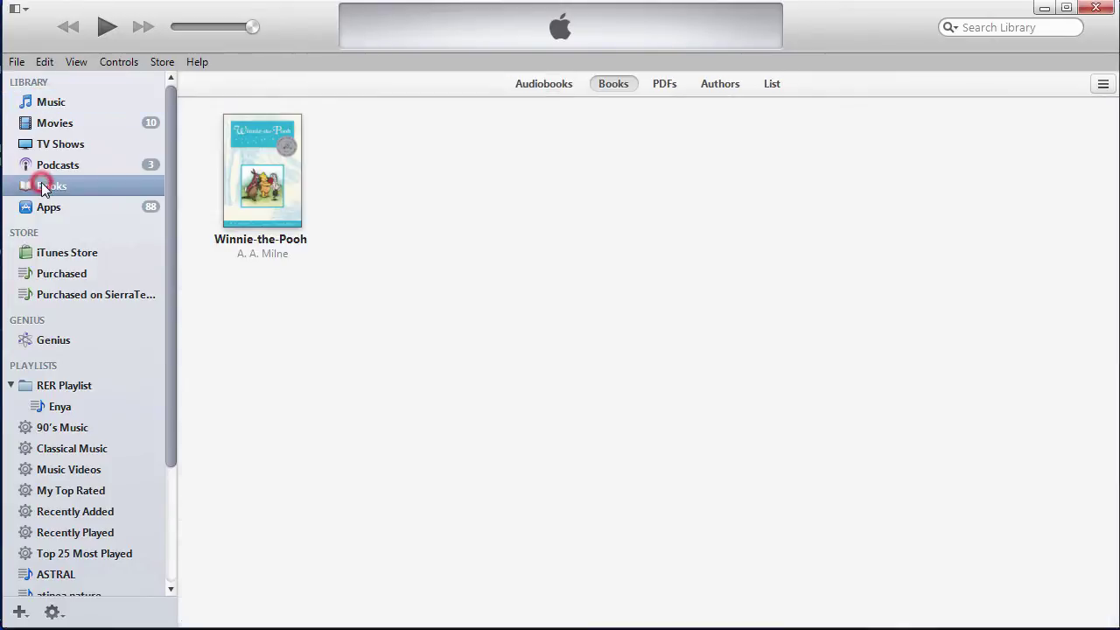
pyautogui.click(537, 87)
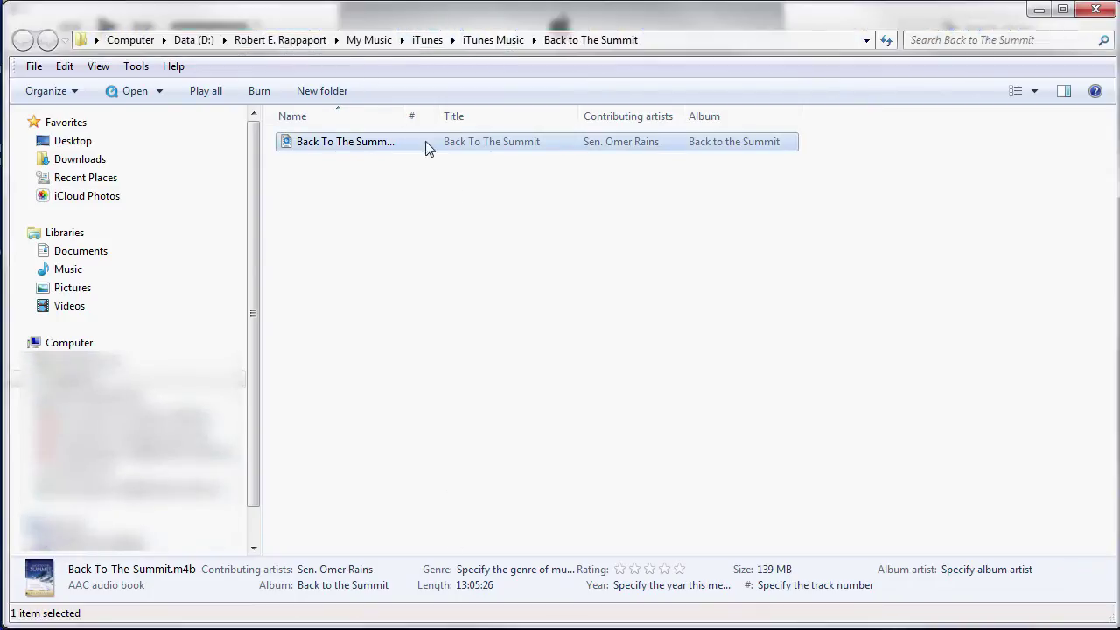
# Drag Back To The Summit.m4b from Explorer into the iTunes Audiobooks pane.
pyautogui.moveTo(259, 25)
pyautogui.mouseDown()
pyautogui.moveTo(680, 50)
pyautogui.moveTo(732, 38)
pyautogui.mouseUp()
pyautogui.click(811, 164)
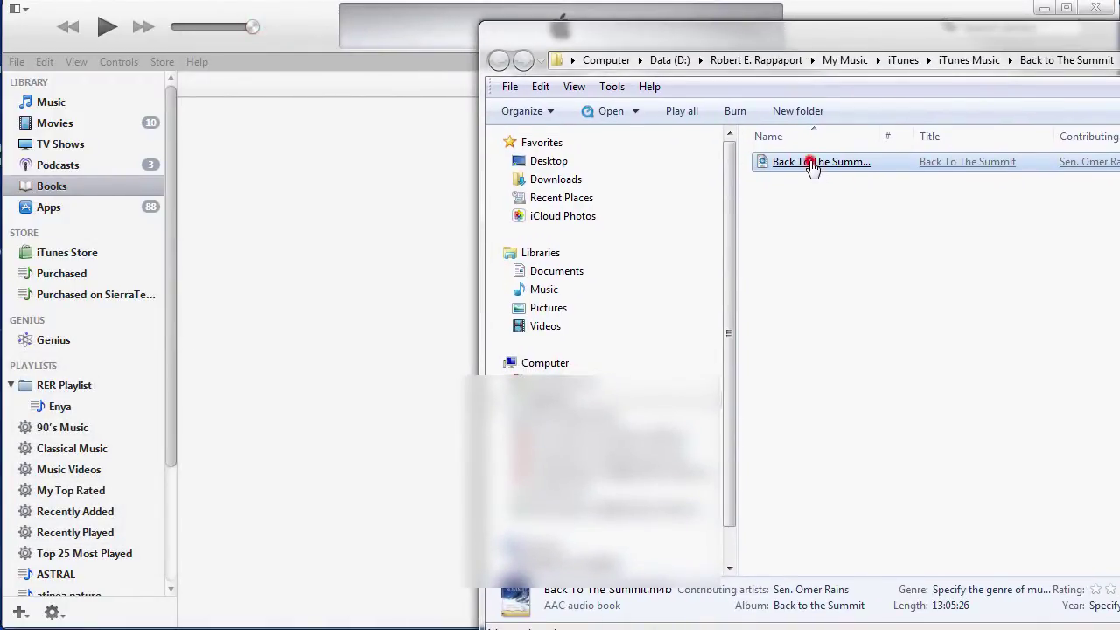
pyautogui.moveTo(811, 164); pyautogui.dragTo(313, 248)
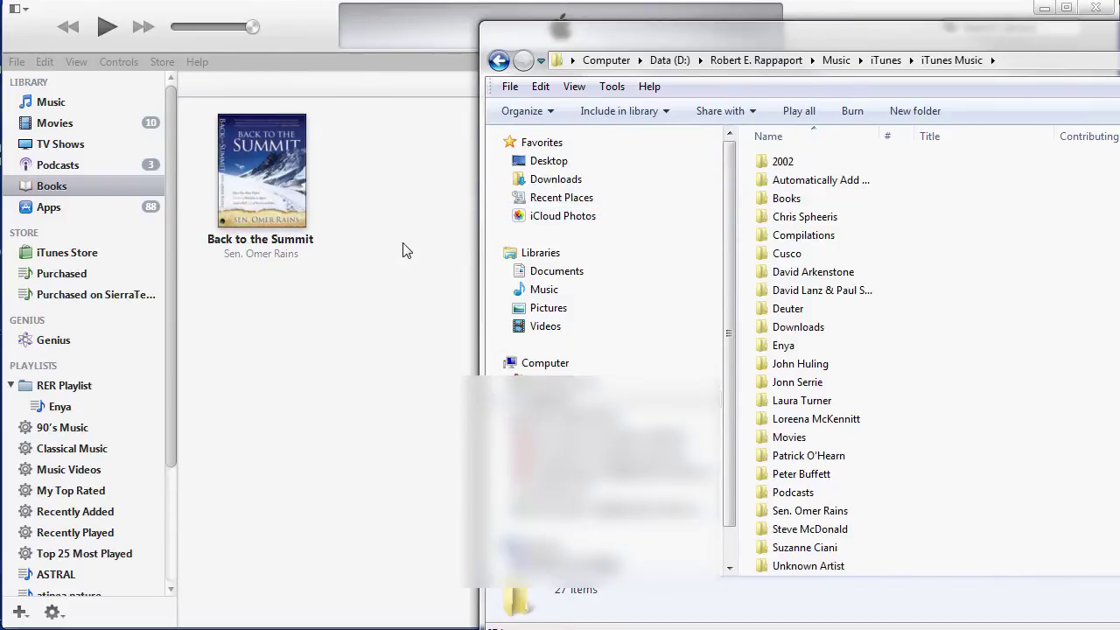
pyautogui.moveTo(701, 37); pyautogui.dragTo(223, 18)
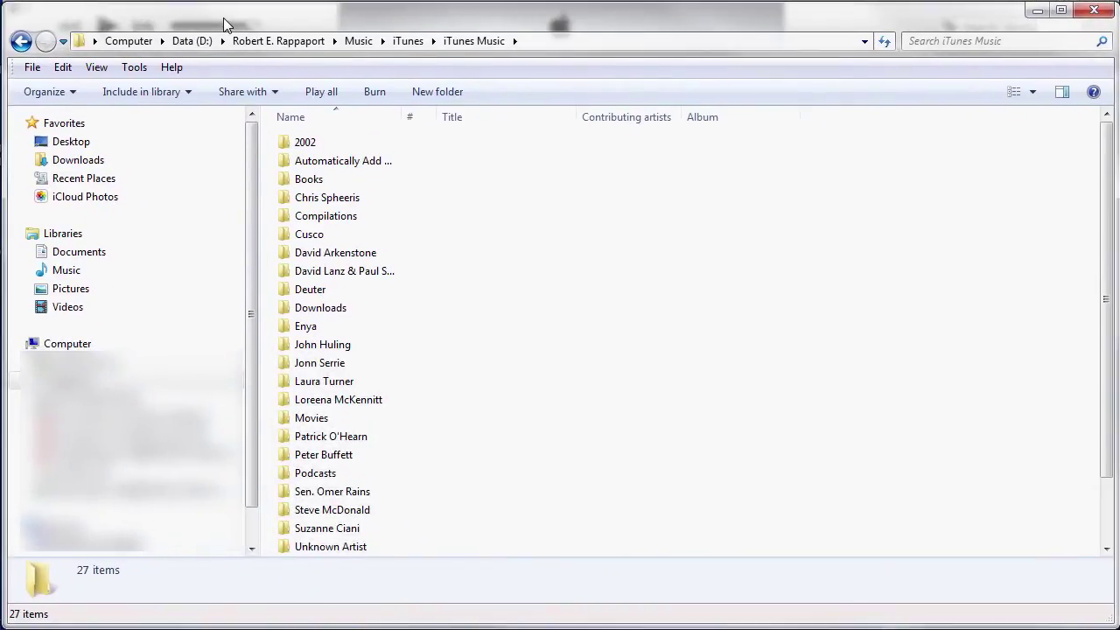
# Minimize Explorer to see Back to the Summit in Audiobooks and the iPhone under Devices.
pyautogui.click(1037, 10)
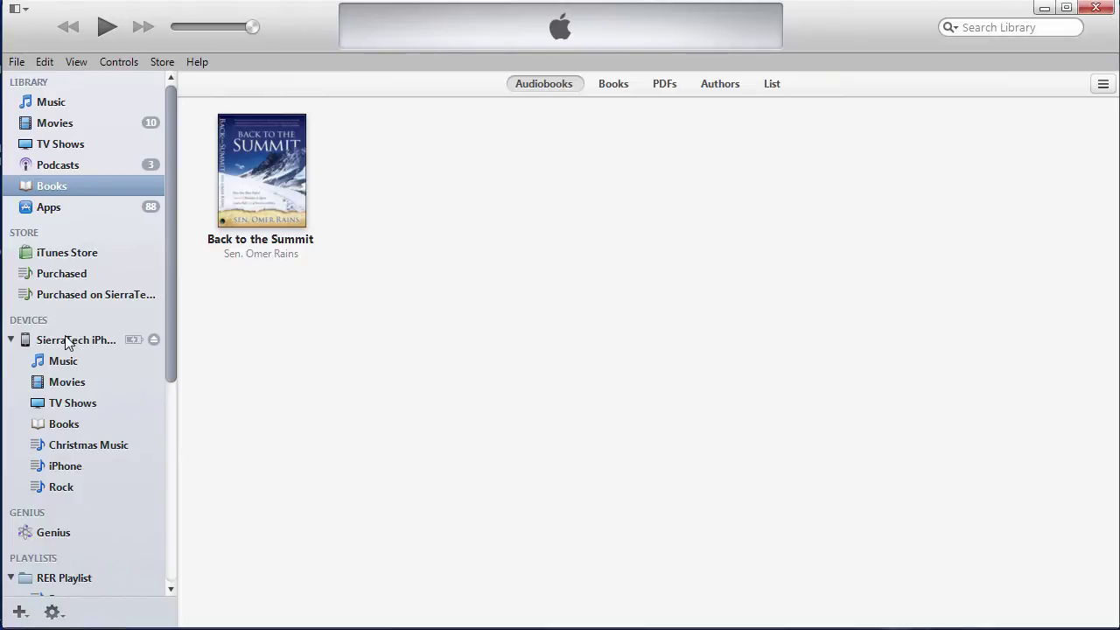
# Select the iPhone under Devices, review its Summary options, and view its empty Books list.
pyautogui.click(65, 342)
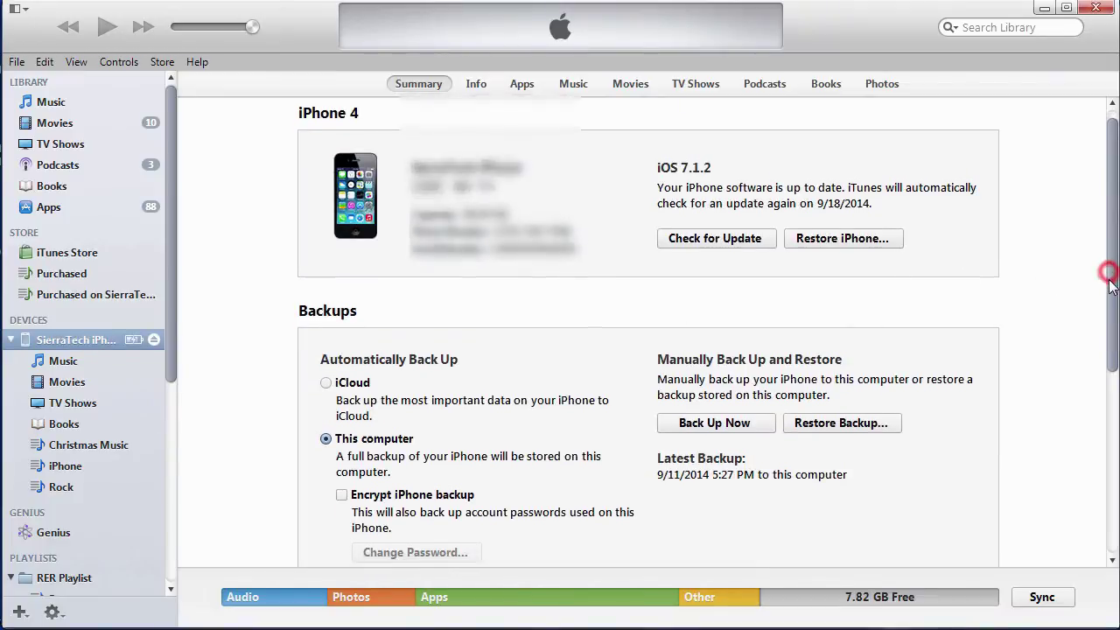
pyautogui.moveTo(1112, 279); pyautogui.dragTo(1093, 449)
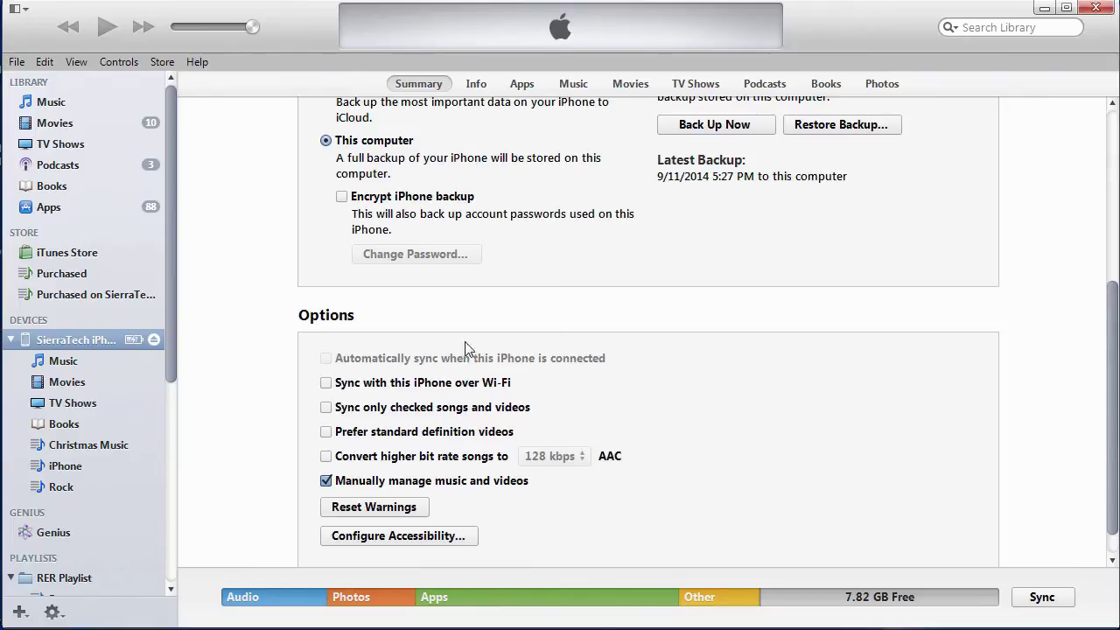
pyautogui.scroll(-1, 253, 374)
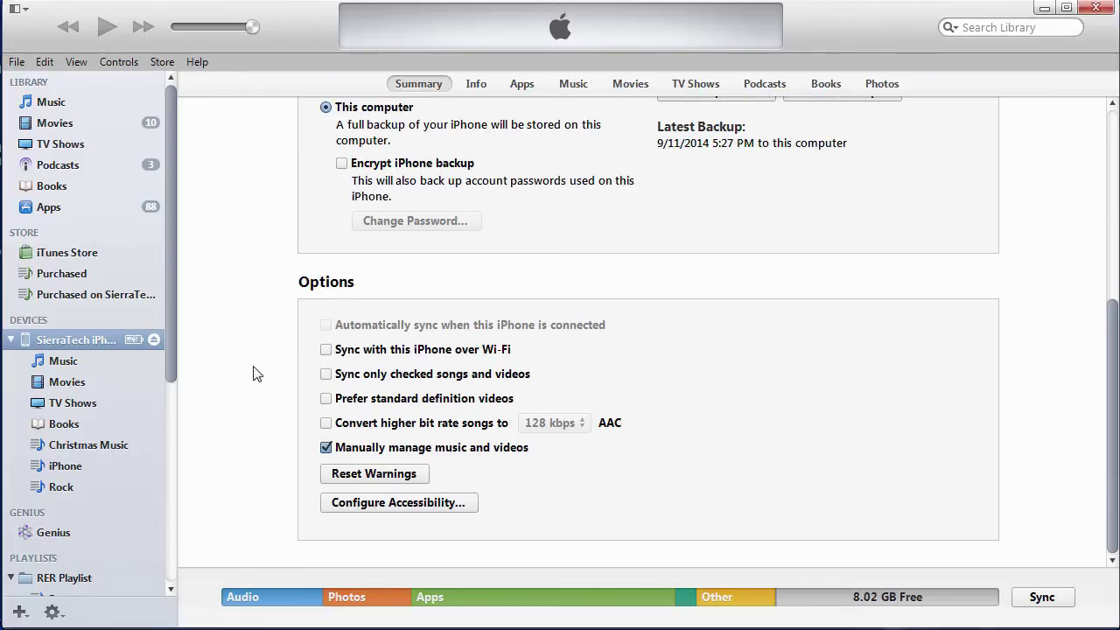
pyautogui.click(55, 424)
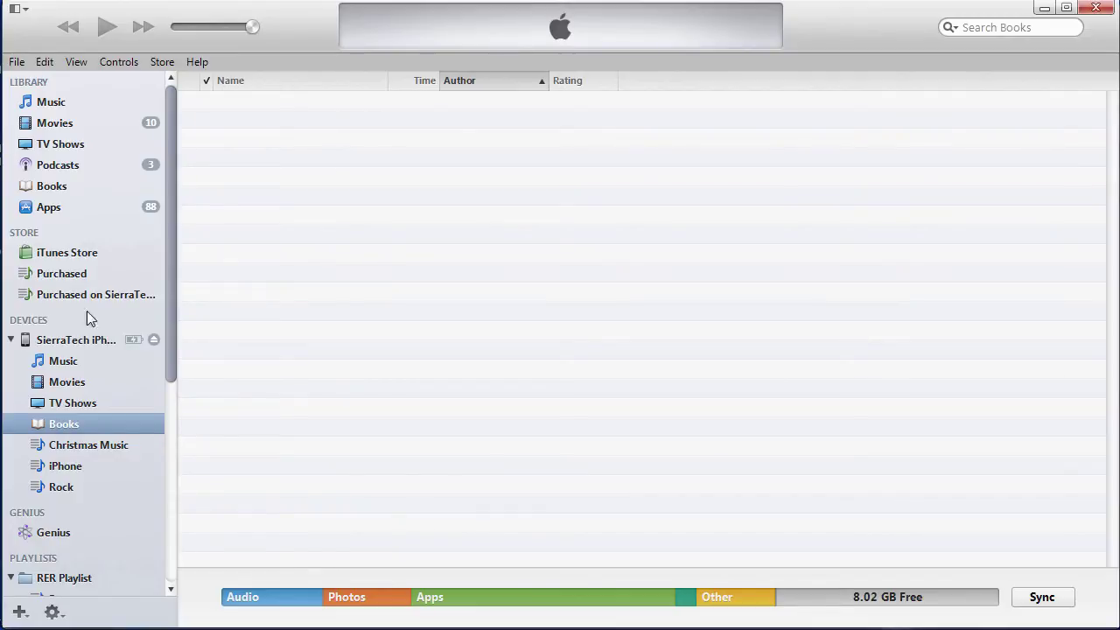
# Drag the Back to the Summit cover from library Books onto the iPhone.
pyautogui.click(50, 188)
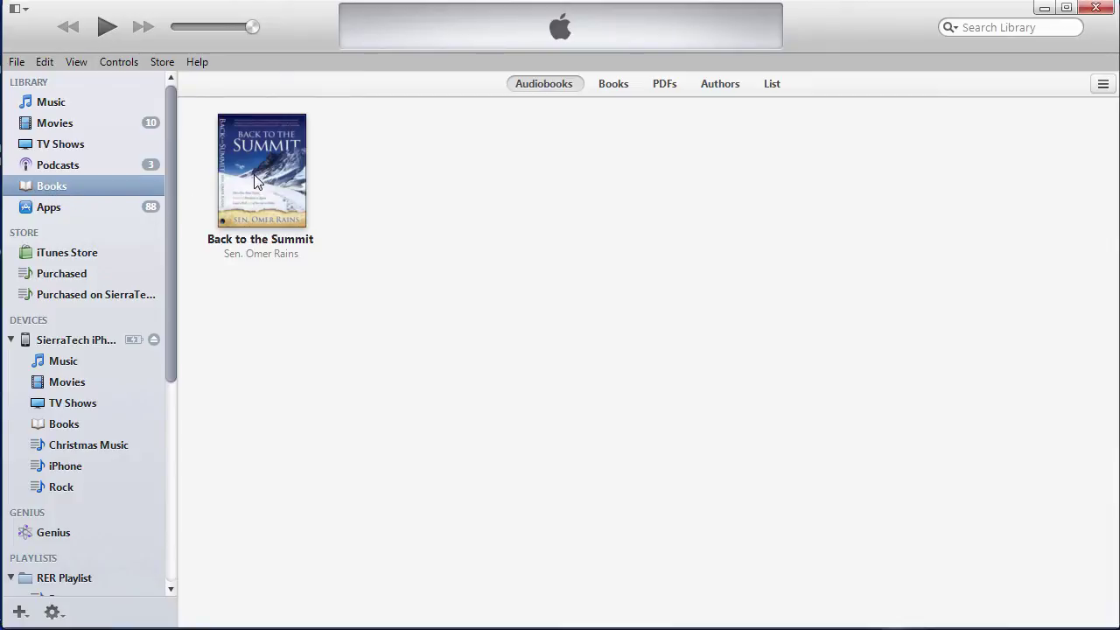
pyautogui.moveTo(255, 184); pyautogui.dragTo(52, 420)
# Show the iPhone's Books list to confirm Back To The Summit (13:05:26) is on it.
pyautogui.click(64, 427)
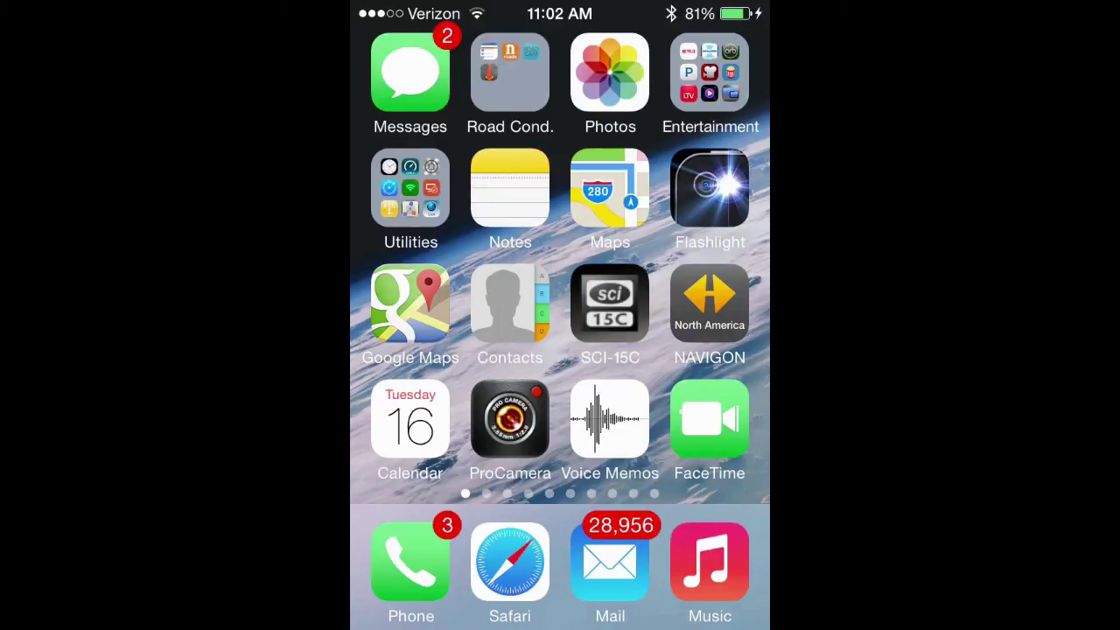
# In the iPhone Music app, go to More > Audiobooks and play Back To The Summit.
pyautogui.click(709, 561)
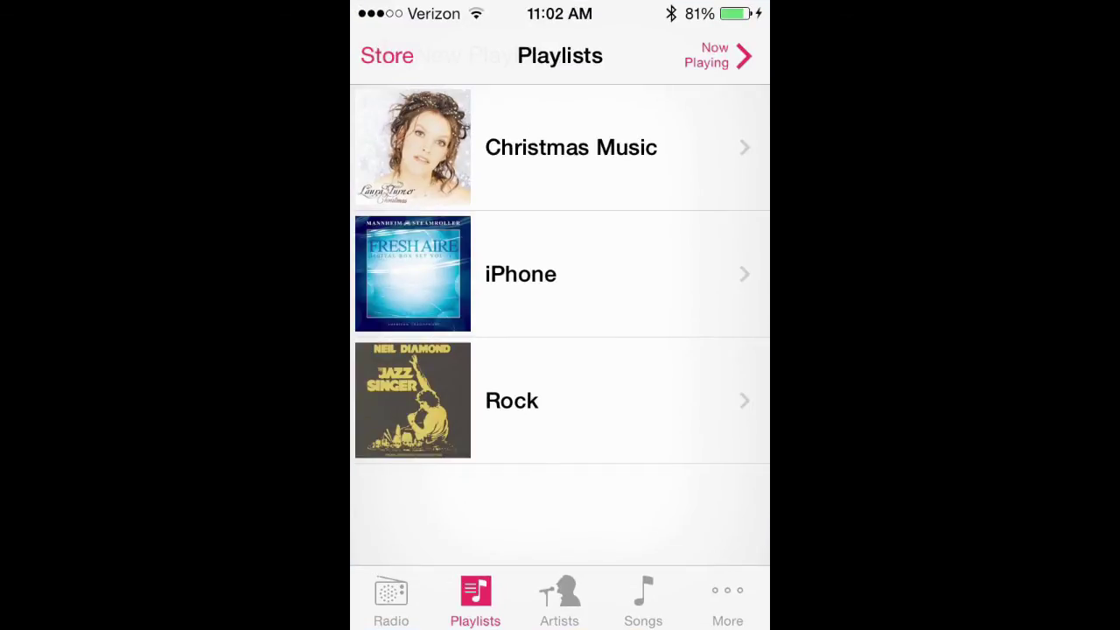
pyautogui.click(727, 599)
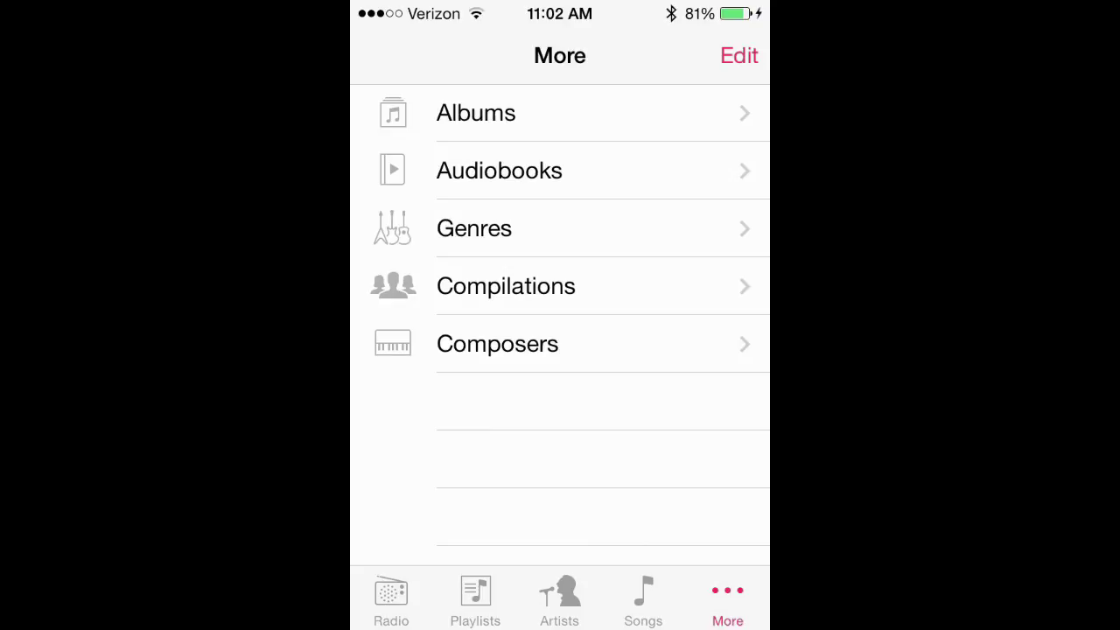
pyautogui.click(530, 173)
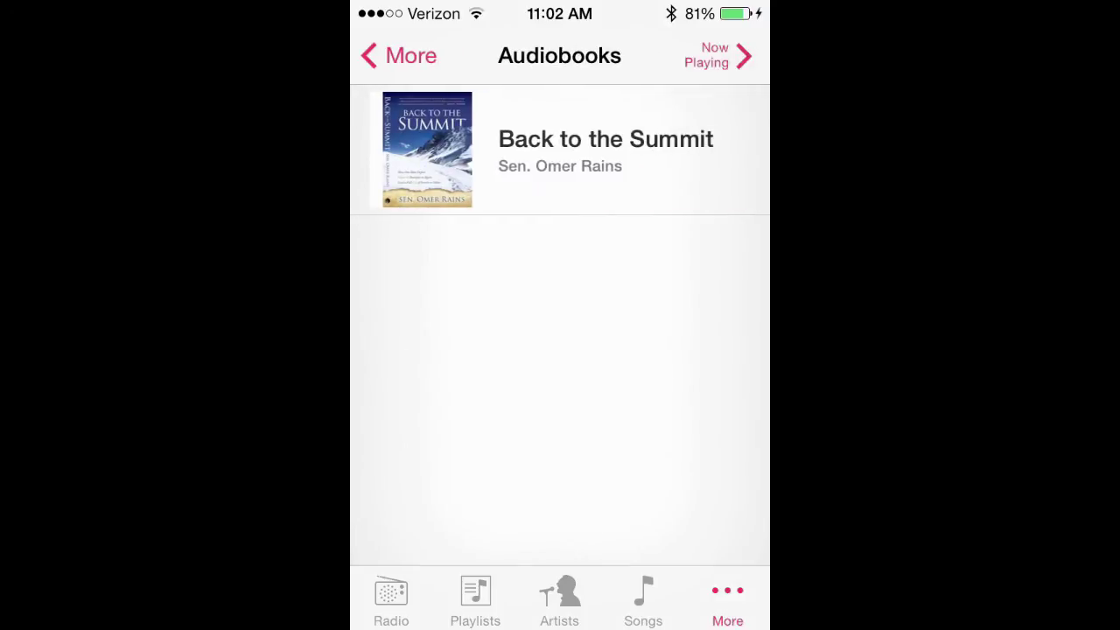
pyautogui.click(528, 137)
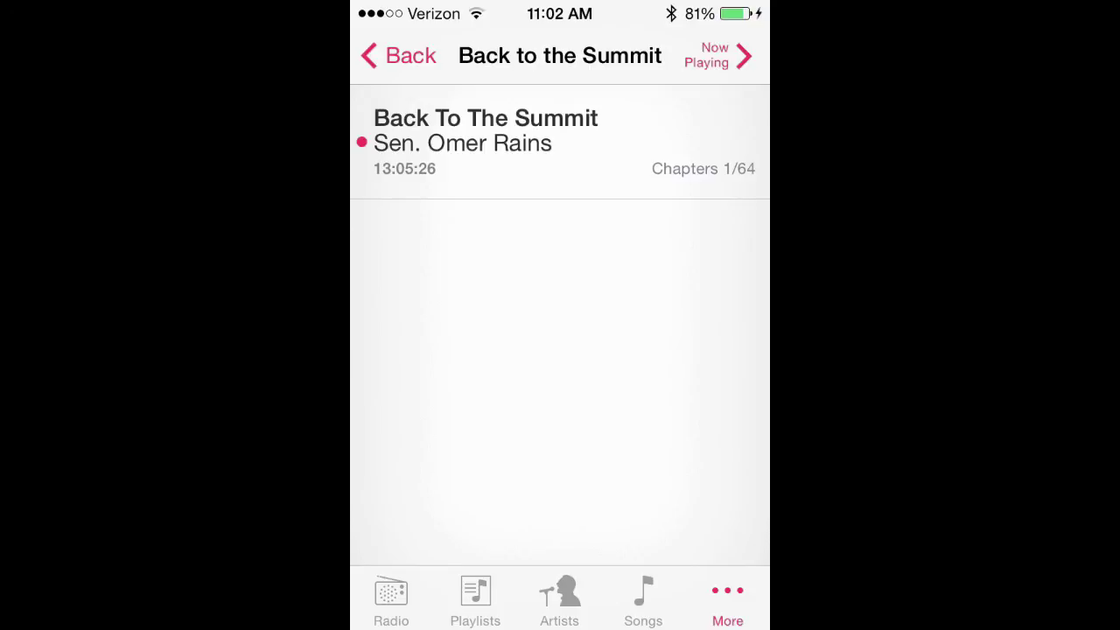
pyautogui.click(560, 142)
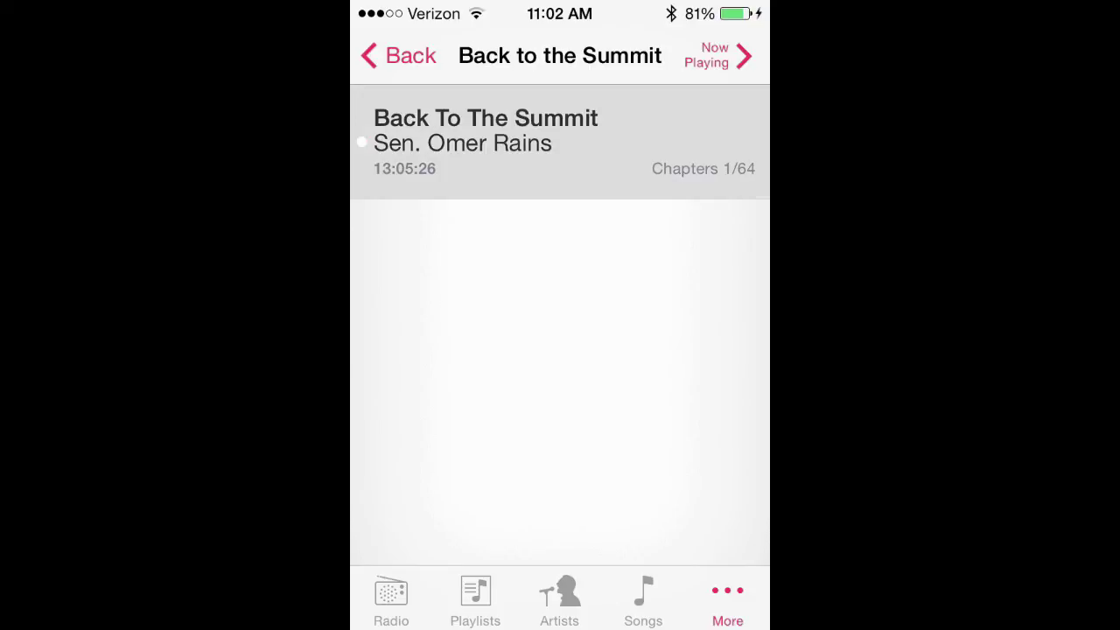